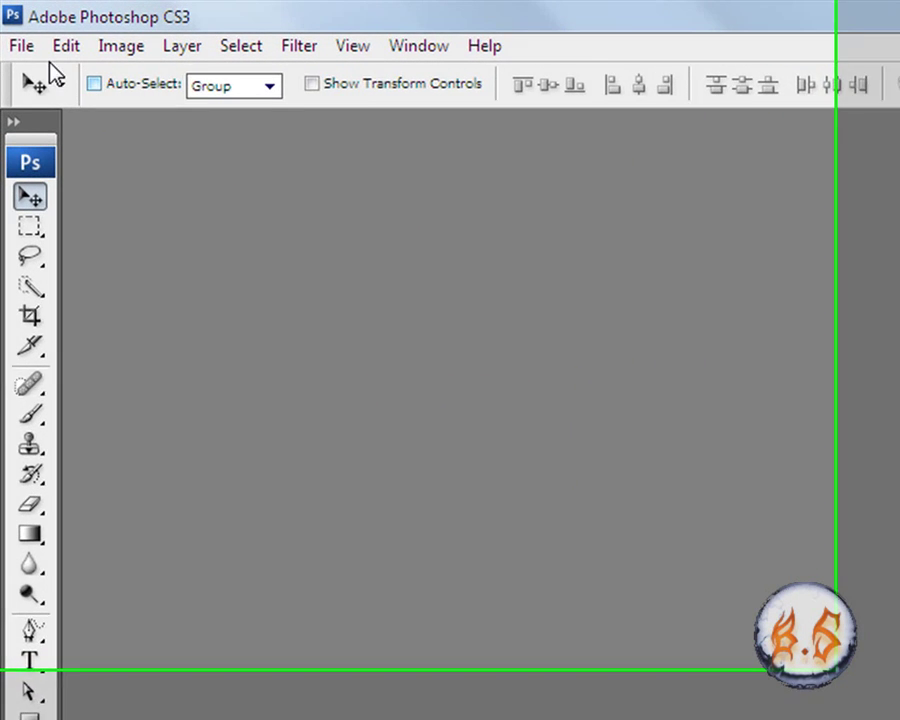
Create a new document named 'Reflection', confirming width and height are 500 pixels.
{"action": "left_click", "coordinate": [23, 52]}
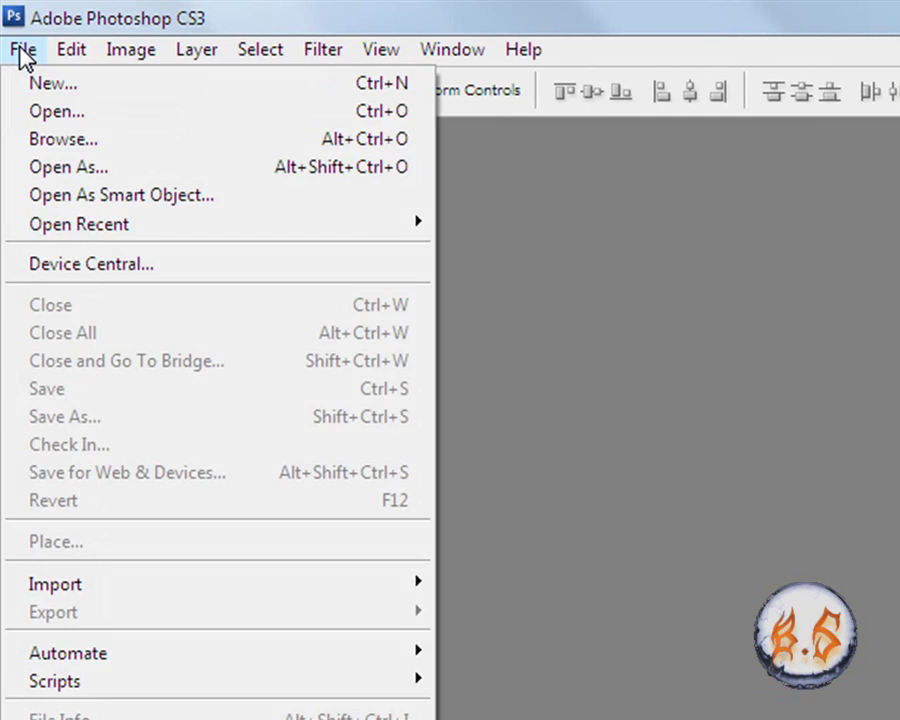
{"action": "left_click", "coordinate": [40, 82]}
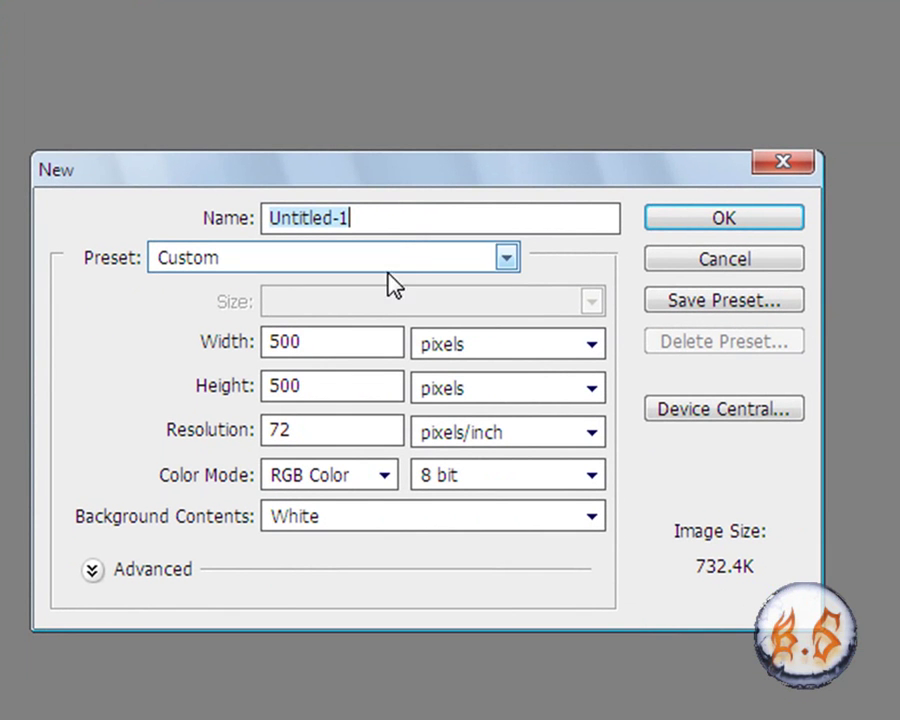
{"action": "key", "text": "BackSpace"}
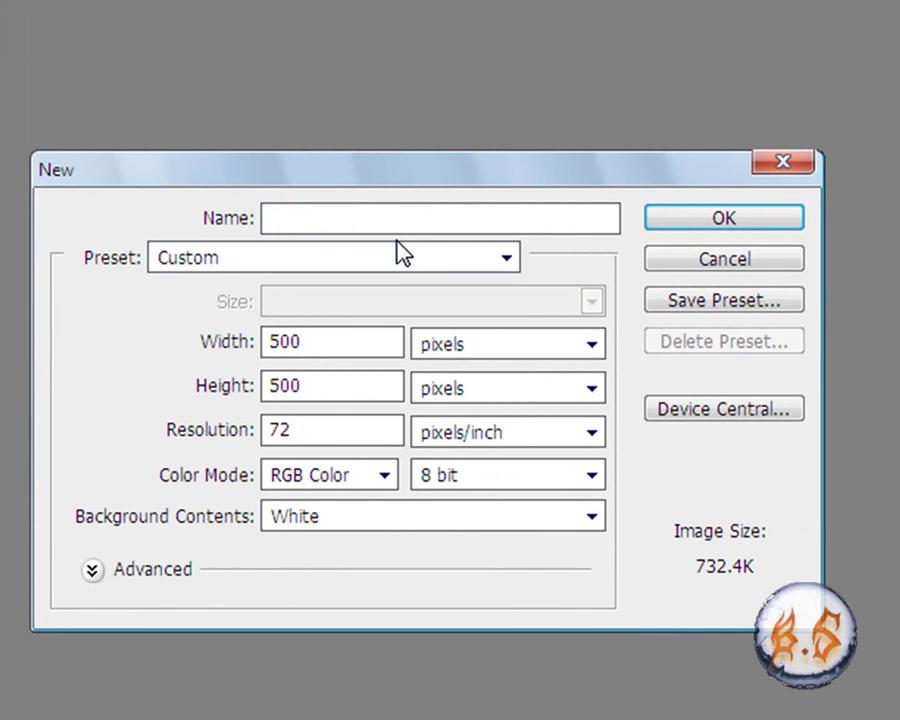
{"action": "type", "text": "Reflection"}
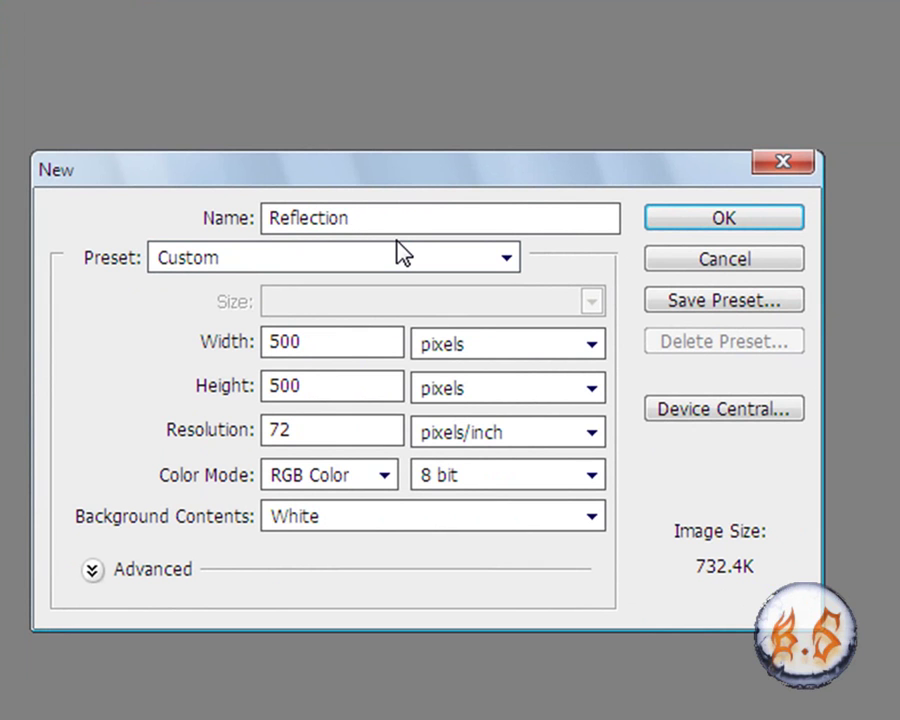
{"action": "left_click_drag", "start_coordinate": [362, 340], "coordinate": [191, 358]}
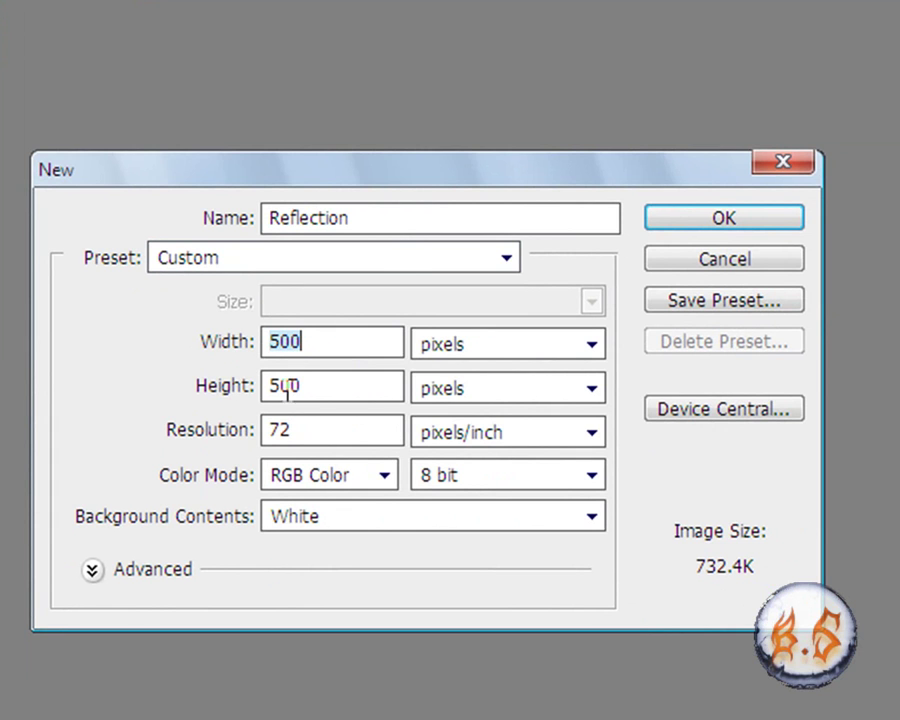
{"action": "left_click_drag", "start_coordinate": [327, 388], "coordinate": [151, 408]}
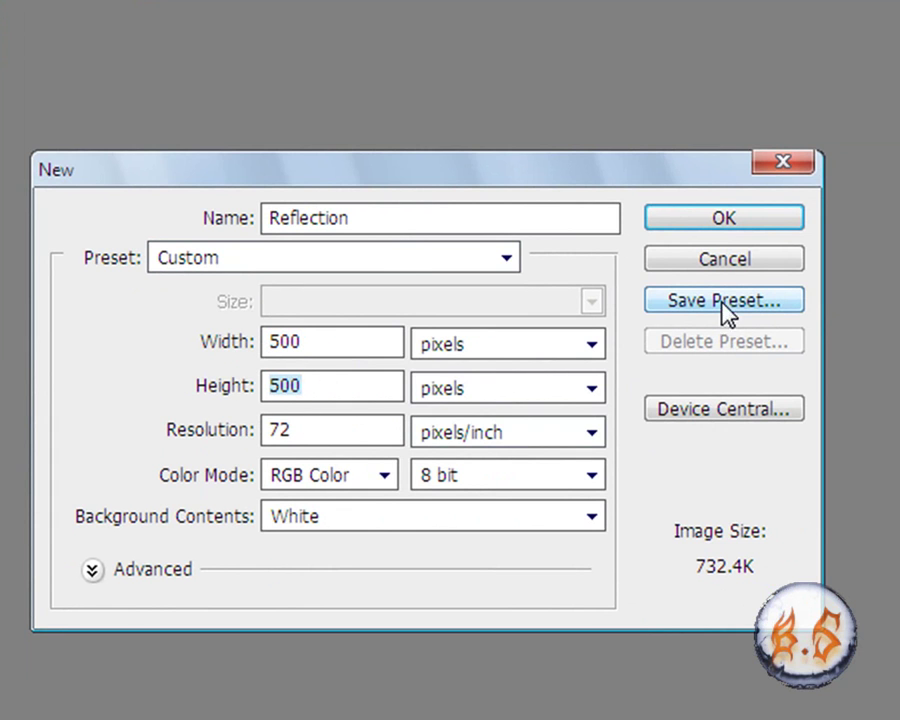
{"action": "left_click", "coordinate": [725, 230]}
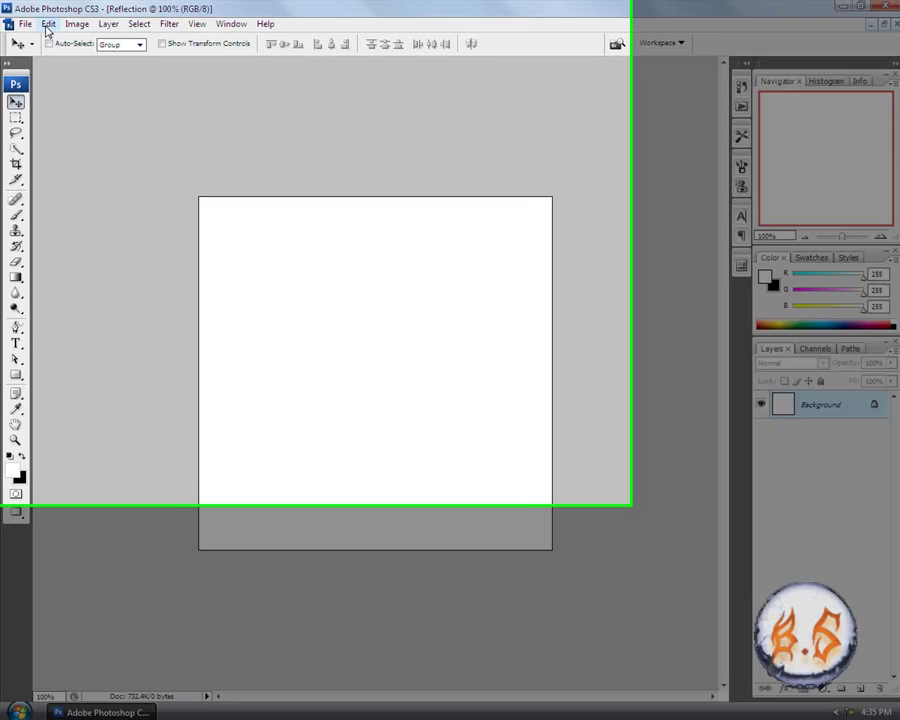
Fill the Background layer with solid black via Edit > Fill, then switch to the Move tool.
{"action": "left_click", "coordinate": [48, 24]}
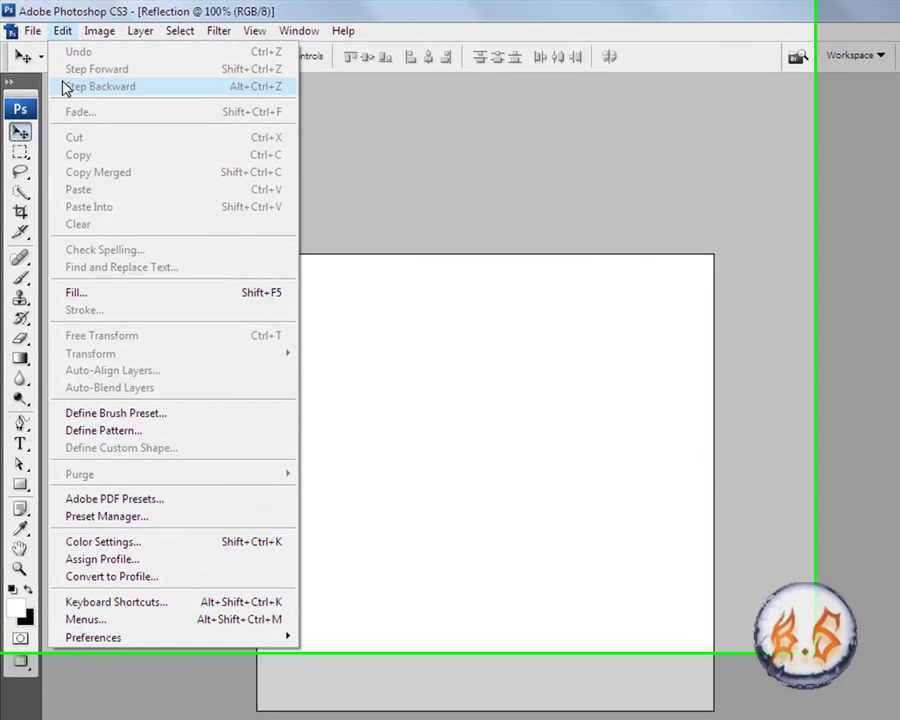
{"action": "left_click", "coordinate": [166, 321]}
{"action": "left_click", "coordinate": [646, 319]}
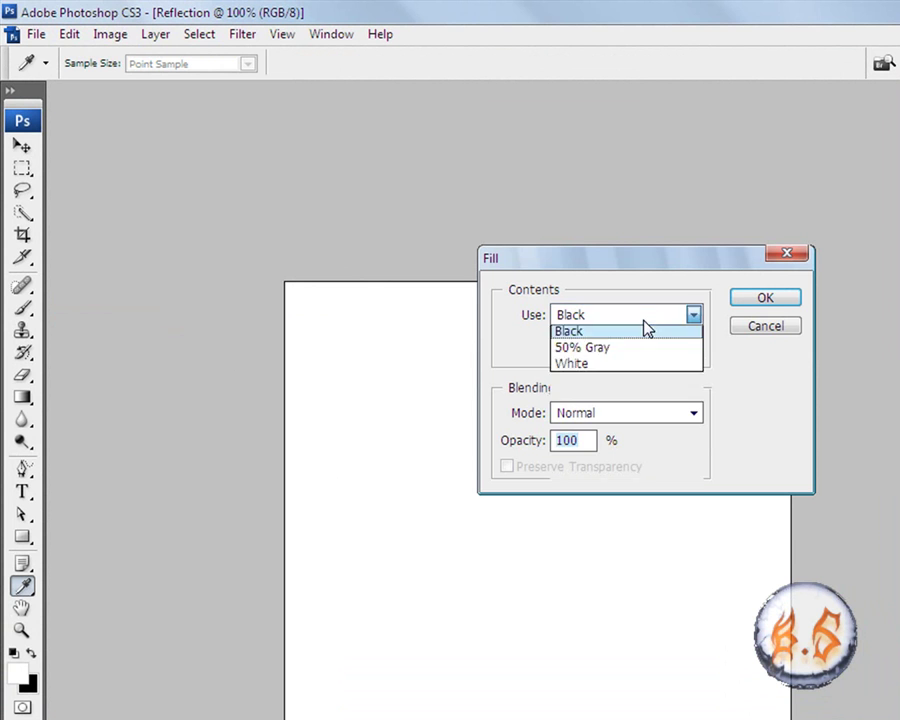
{"action": "left_click", "coordinate": [610, 447]}
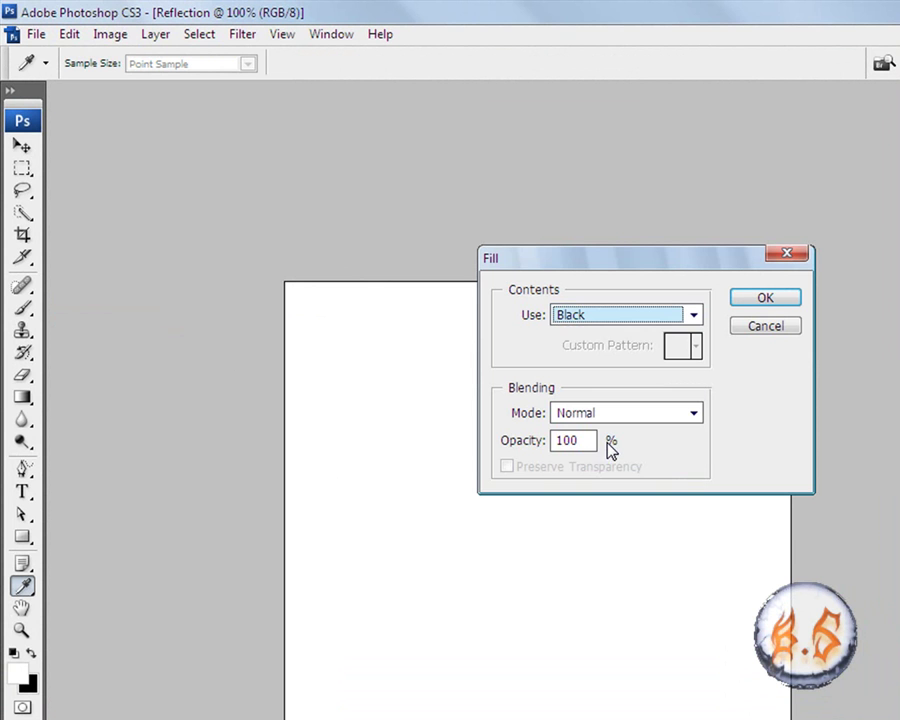
{"action": "left_click", "coordinate": [768, 299]}
{"action": "key", "text": "v"}
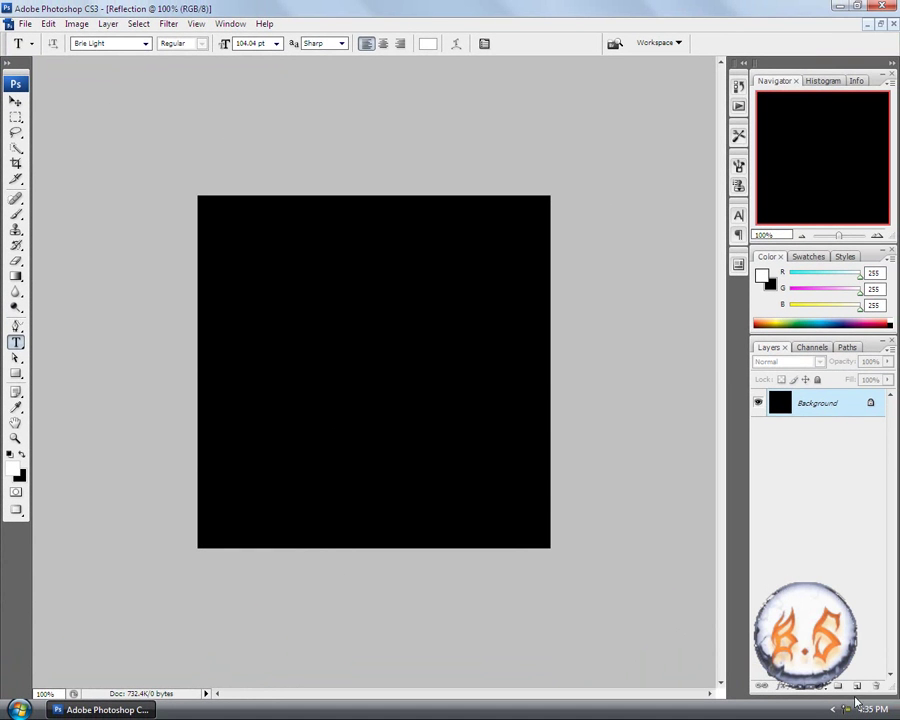
On a new layer, type 'Burn Status' across the canvas centre and commit the text.
{"action": "left_click", "coordinate": [857, 686]}
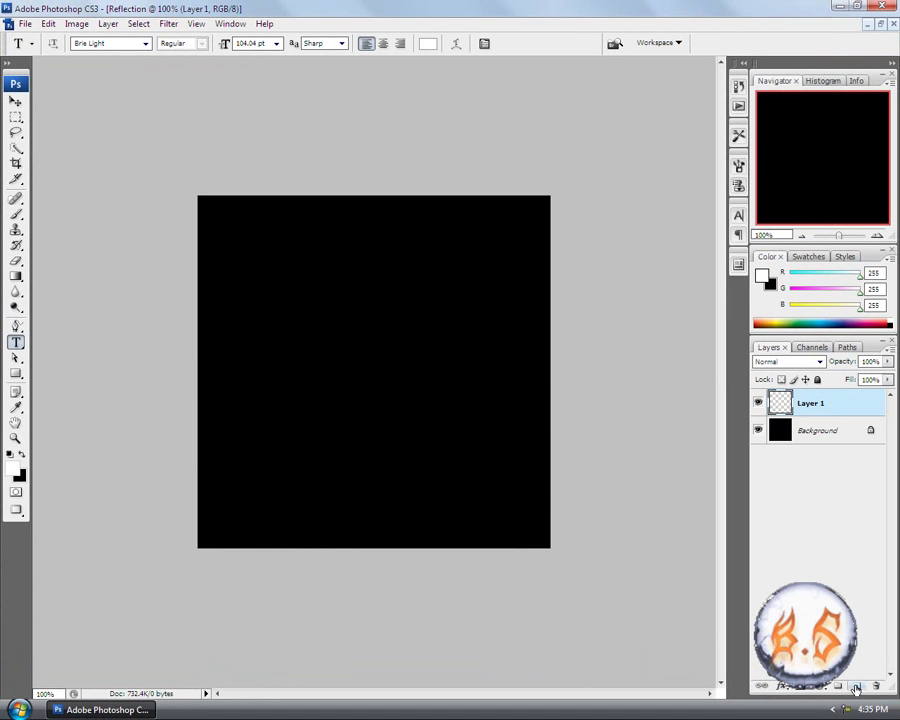
{"action": "left_click", "coordinate": [207, 372]}
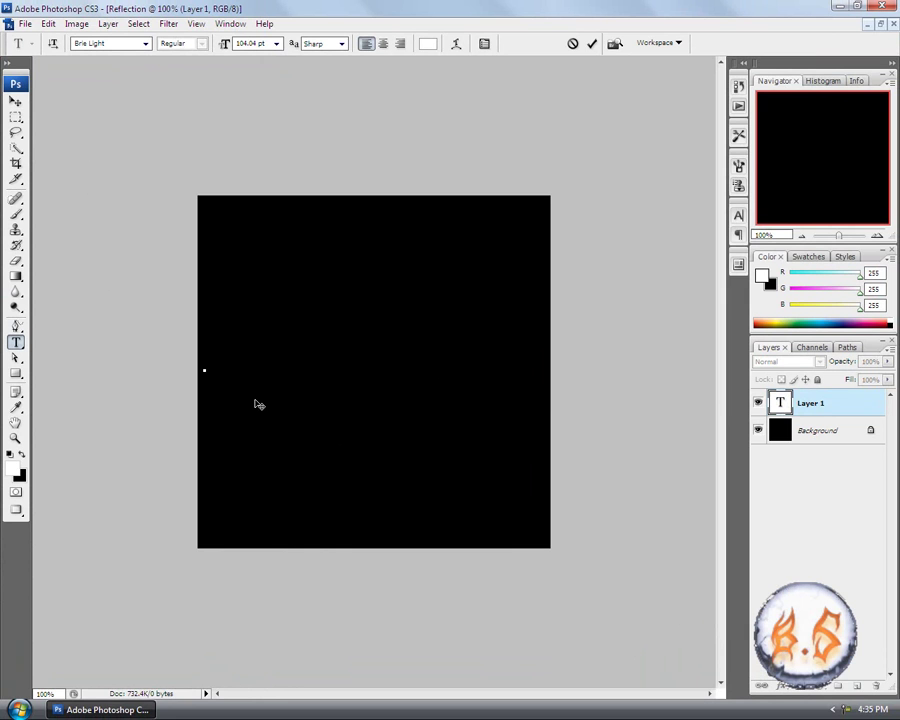
{"action": "key", "text": "Caps_Lock"}
{"action": "type", "text": "B"}
{"action": "key", "text": "Caps_Lock"}
{"action": "type", "text": "urn"}
{"action": "key", "text": "Caps_Lock"}
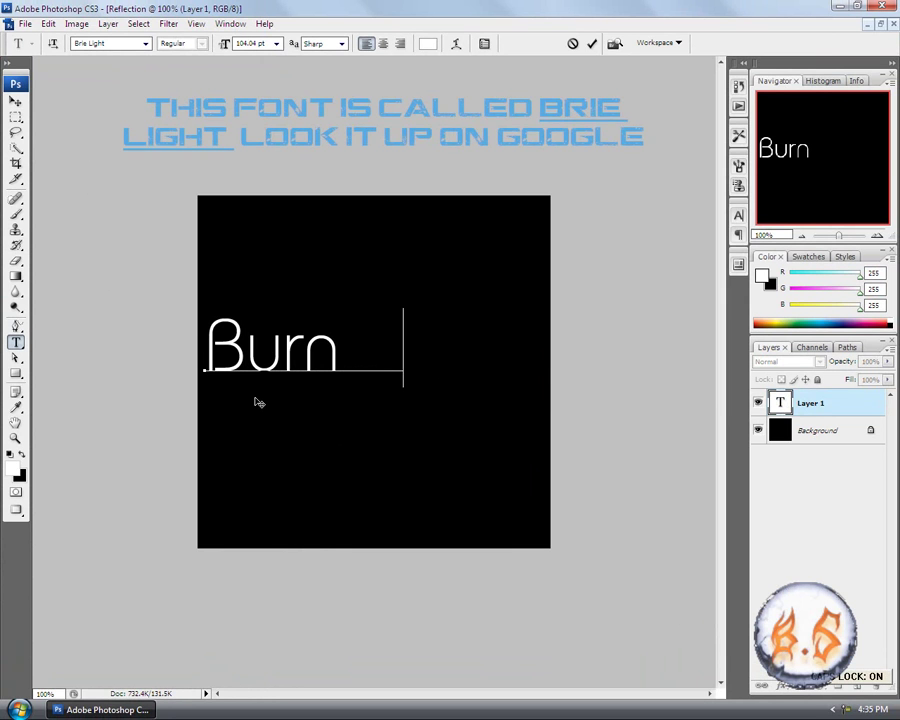
{"action": "type", "text": "S"}
{"action": "key", "text": "Caps_Lock"}
{"action": "type", "text": "tatus"}
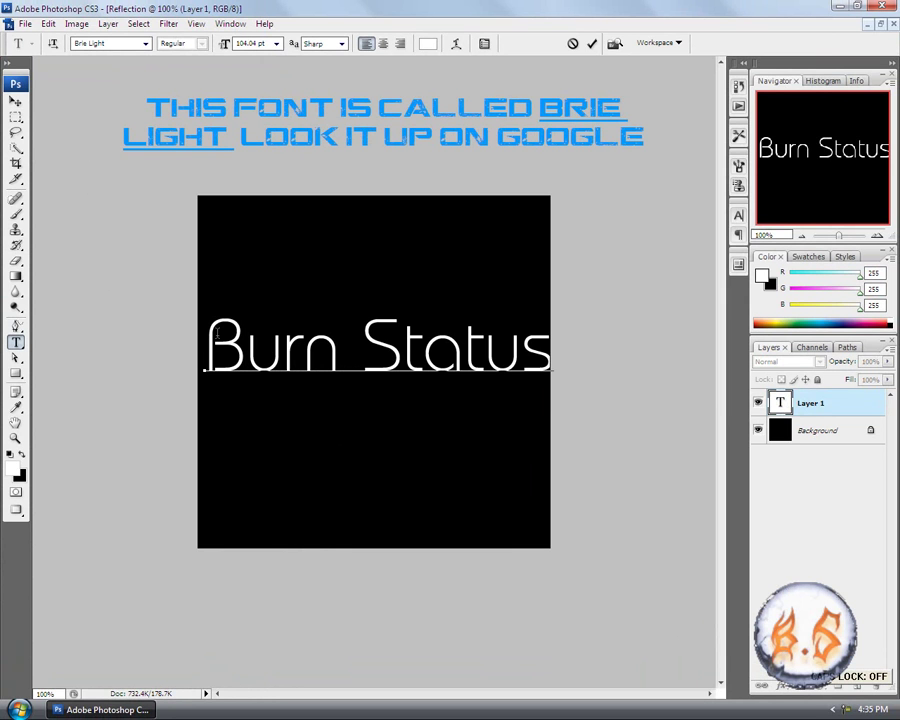
{"action": "left_click", "coordinate": [15, 101]}
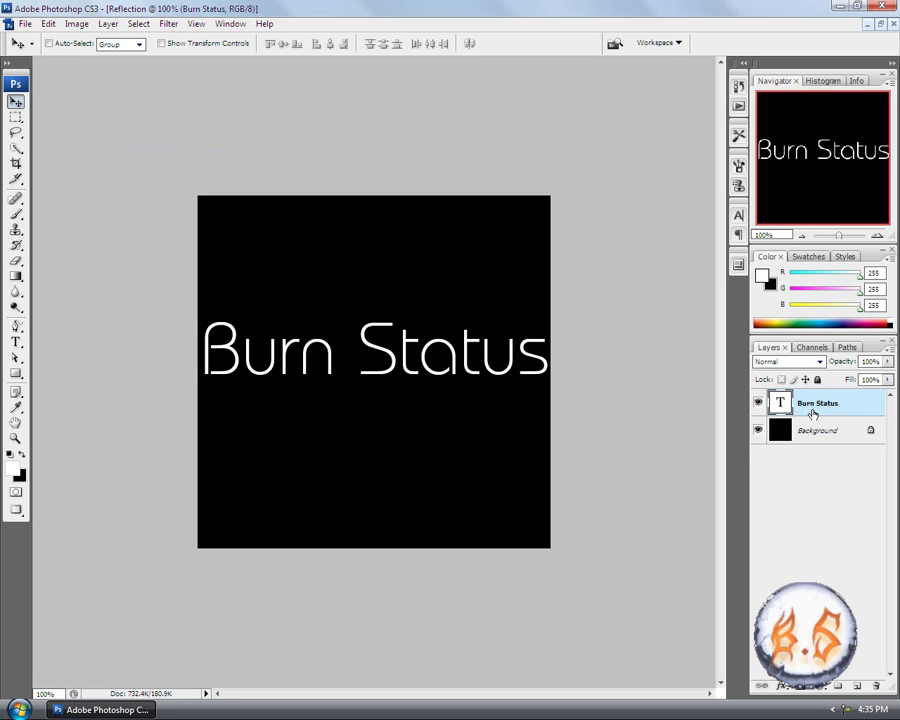
Alt+Shift-drag the Burn Status text straight down to make a copy beneath the original.
{"action": "key", "text": "alt+shift"}
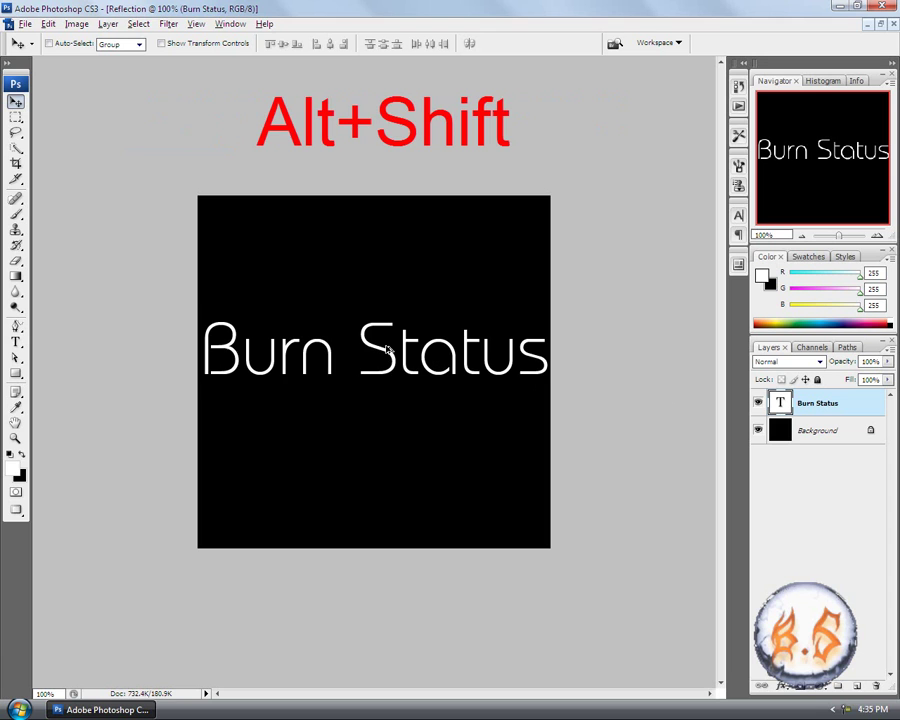
{"action": "left_click_drag", "start_coordinate": [398, 349], "coordinate": [379, 396]}
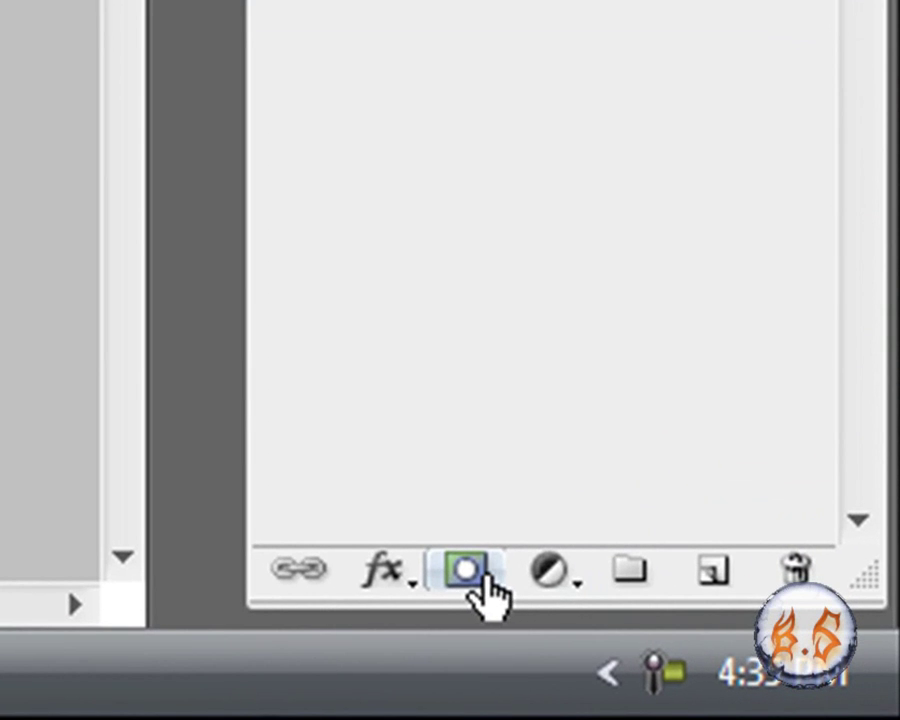
Add a layer mask to the Burn Status copy and flip it vertically.
{"action": "left_click", "coordinate": [466, 572]}
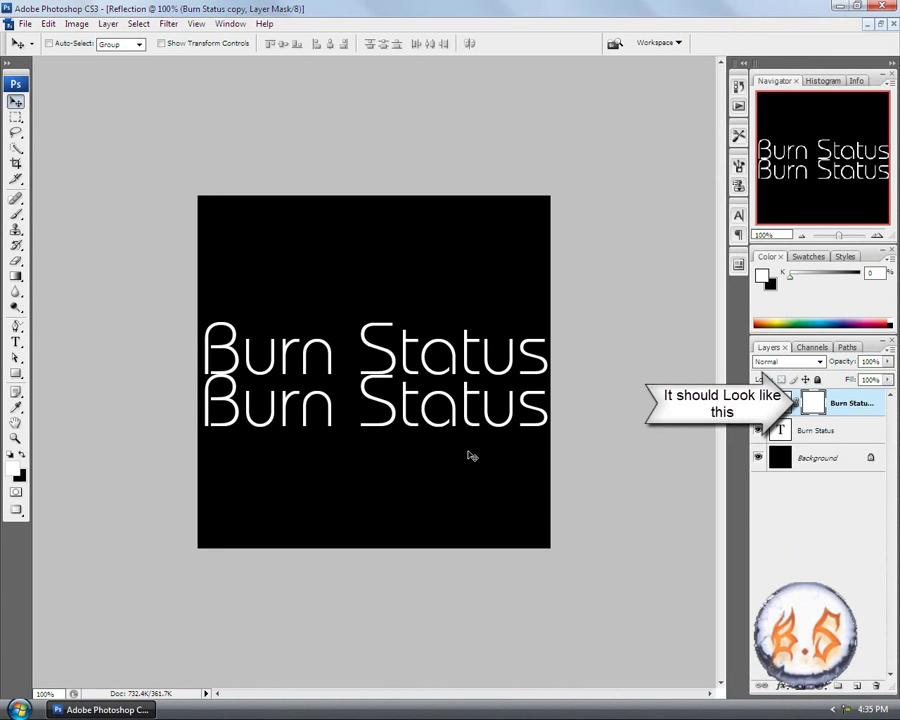
{"action": "left_click", "coordinate": [47, 23]}
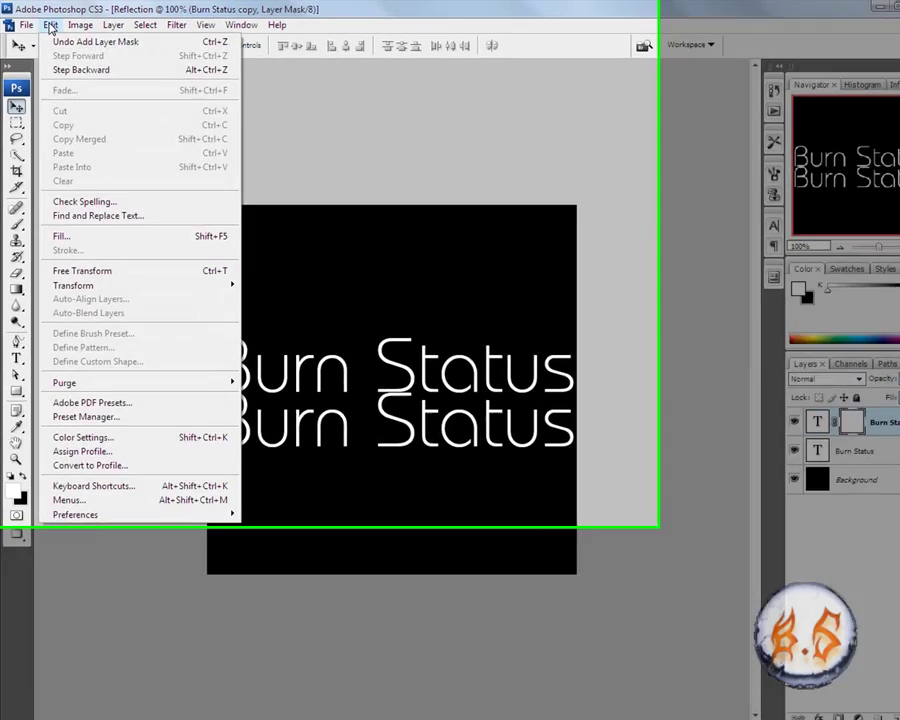
{"action": "mouse_move", "coordinate": [134, 287]}
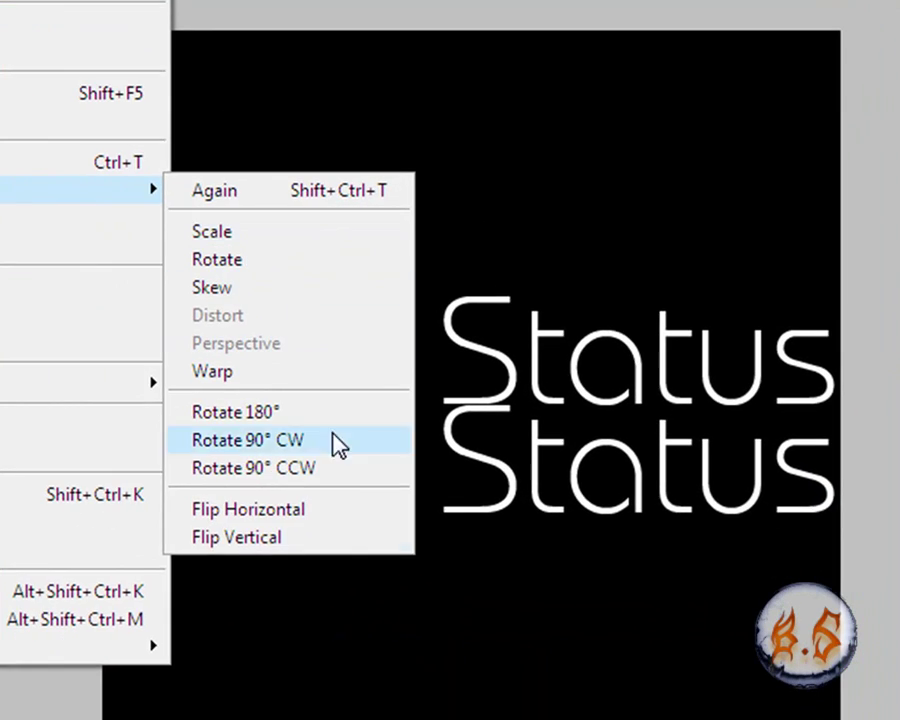
{"action": "left_click", "coordinate": [350, 538]}
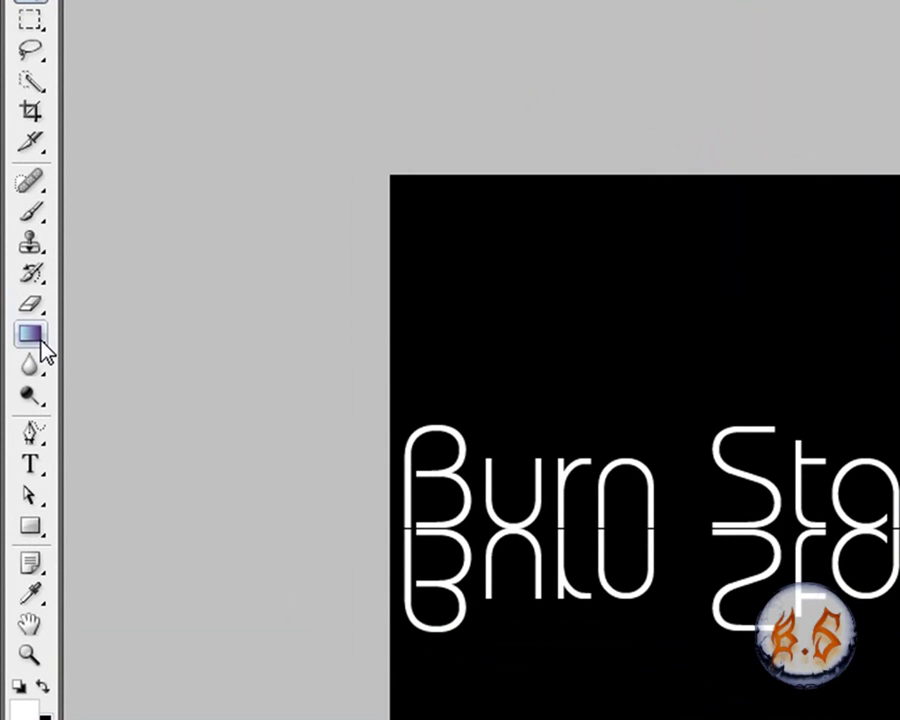
Select the Gradient Tool with a Foreground to Background gradient in Normal mode.
{"action": "right_click", "coordinate": [33, 340]}
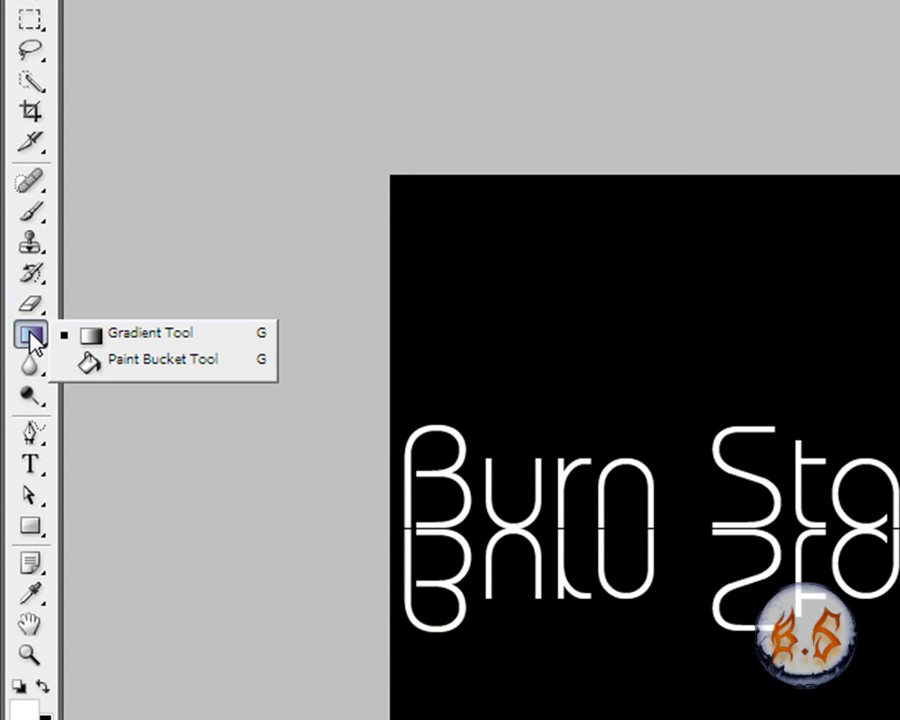
{"action": "left_click", "coordinate": [94, 364]}
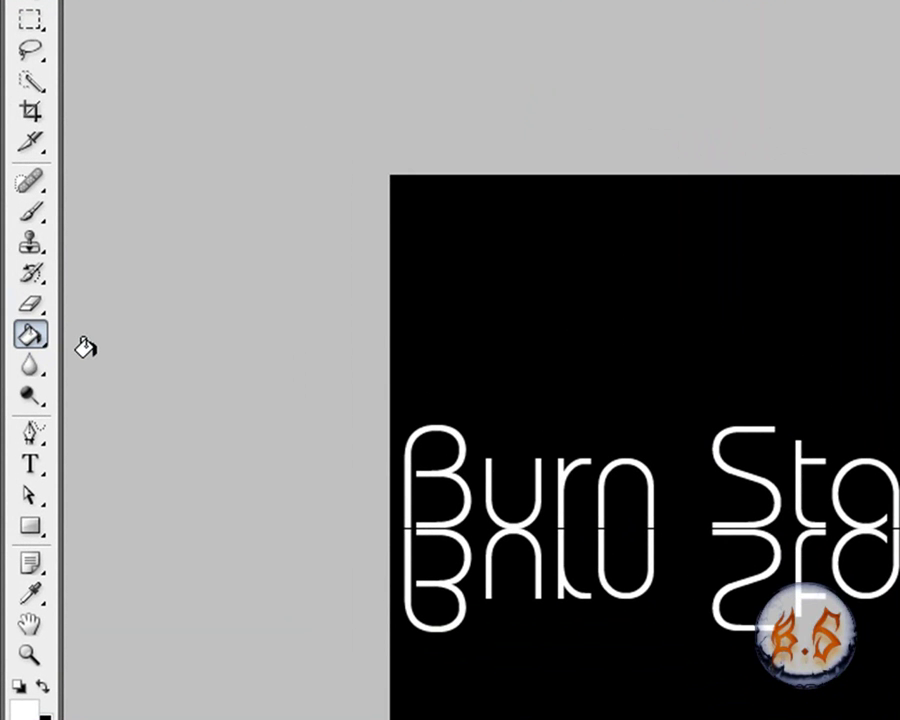
{"action": "right_click", "coordinate": [32, 337]}
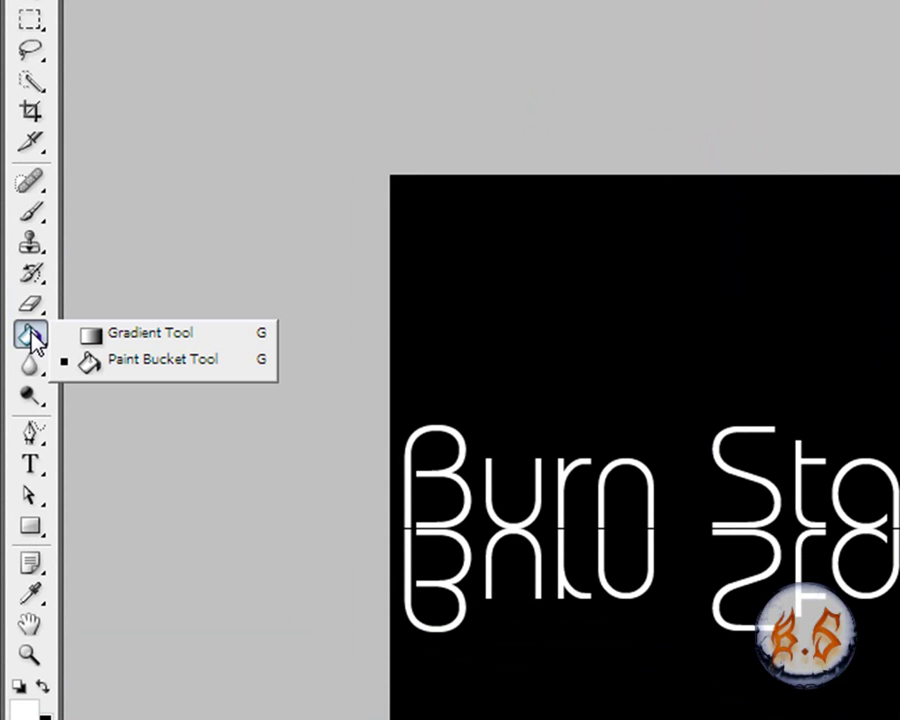
{"action": "left_click", "coordinate": [108, 334]}
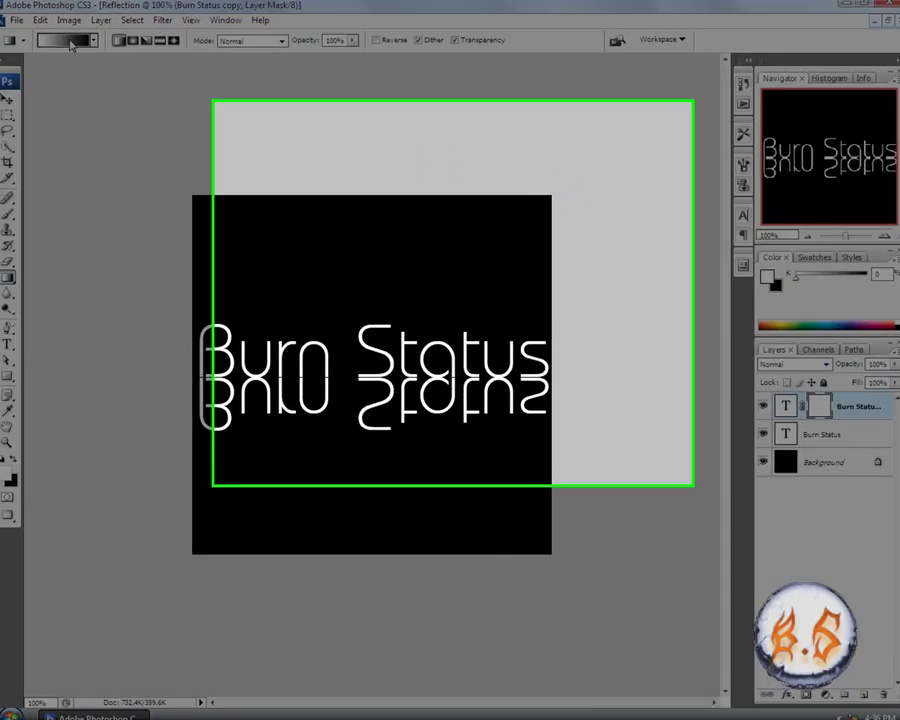
{"action": "left_click", "coordinate": [75, 37]}
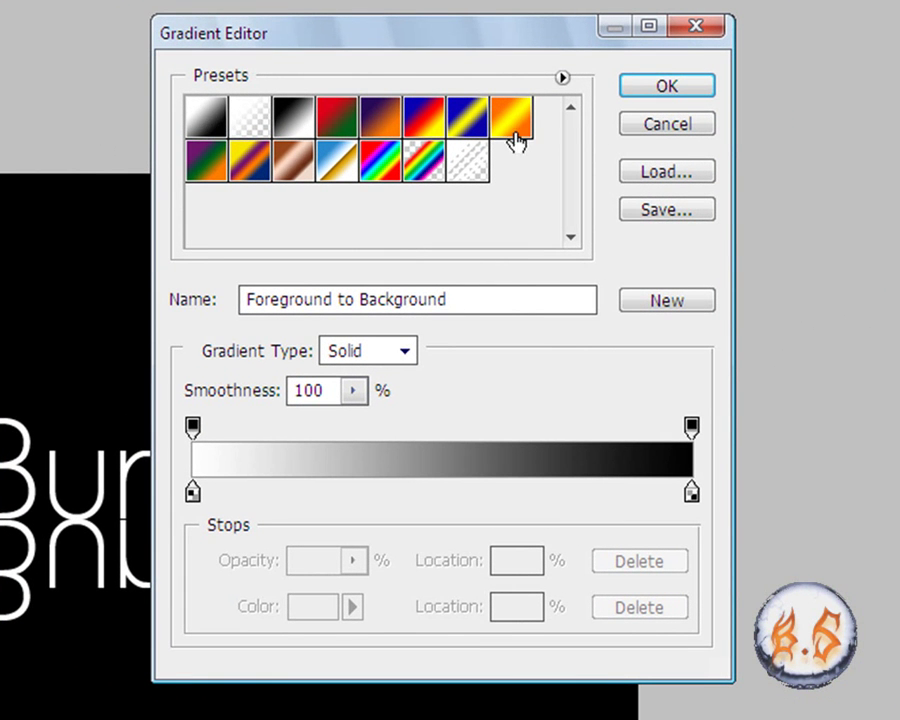
{"action": "left_click", "coordinate": [667, 86]}
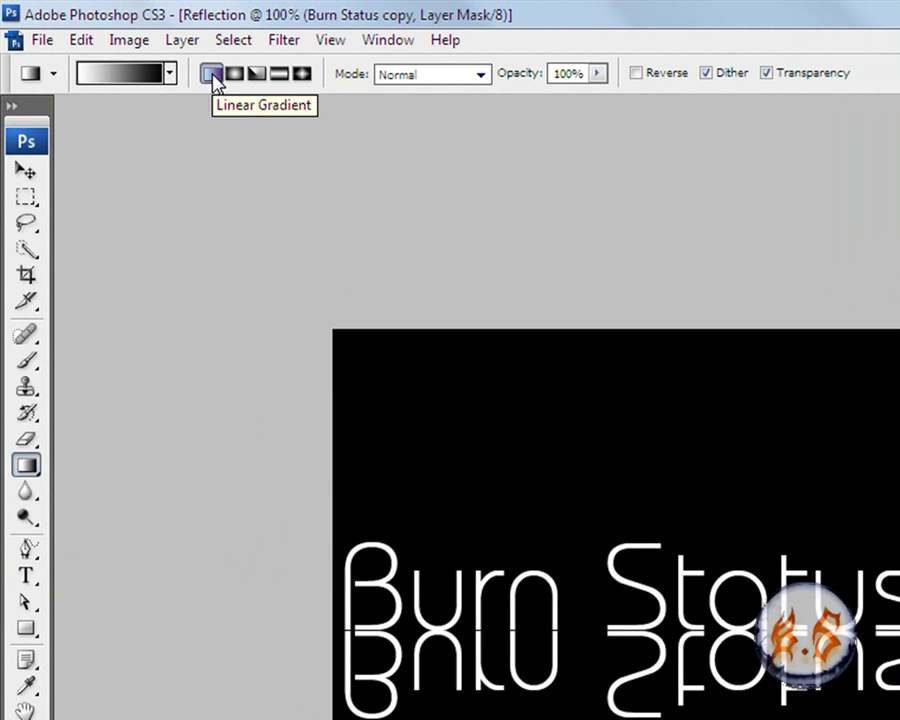
{"action": "left_click", "coordinate": [452, 76]}
{"action": "left_click", "coordinate": [440, 96]}
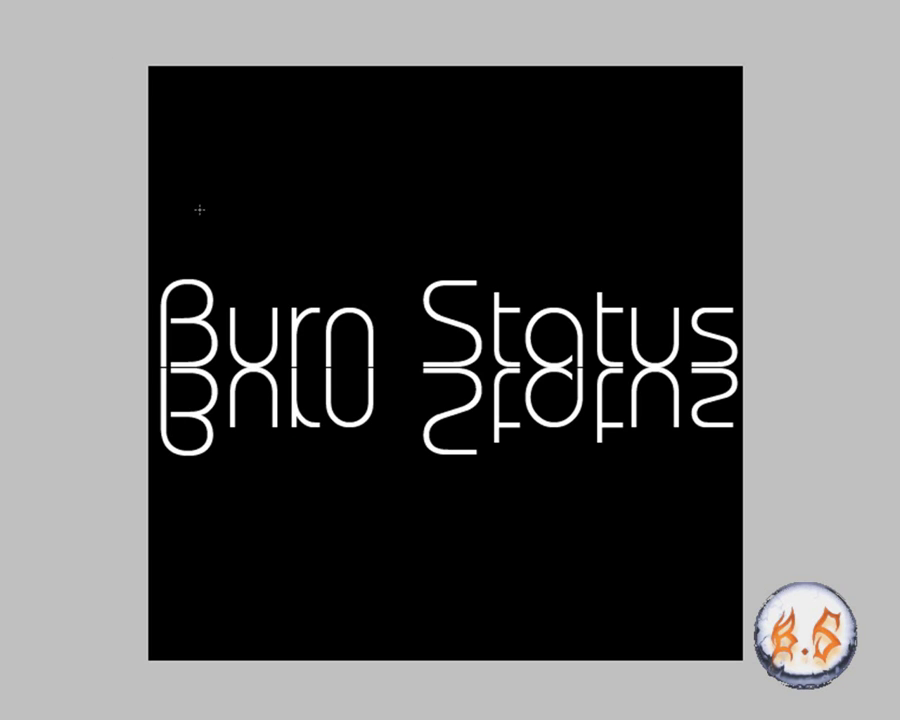
Undo the previous gradient on the copy layer's mask so the fade can be redrawn.
{"action": "key", "text": "shift"}
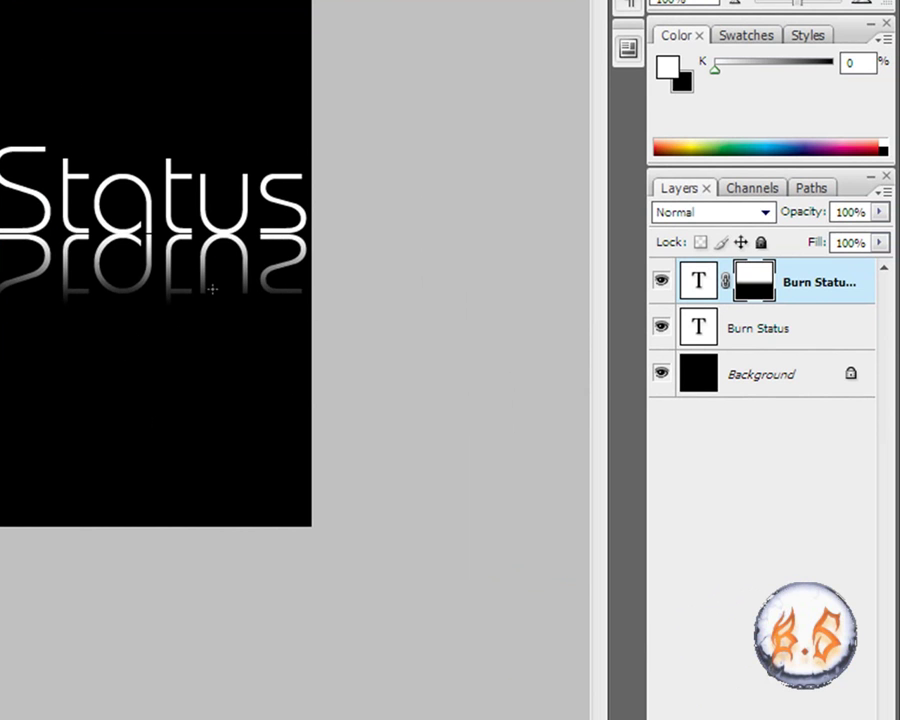
Lower the Burn Status copy layer's opacity to about 40%.
{"action": "left_click", "coordinate": [879, 212]}
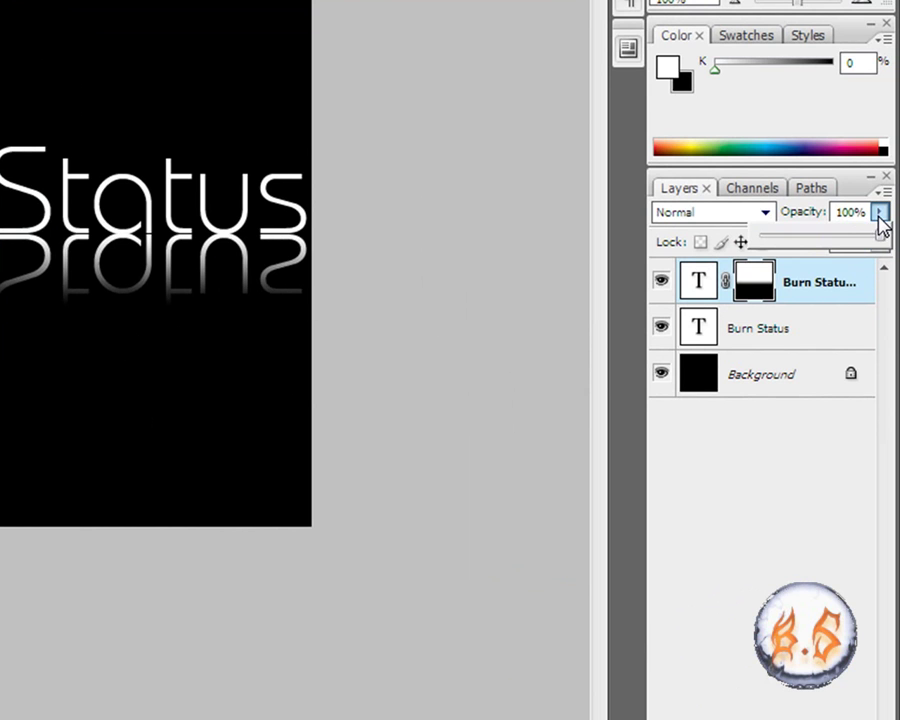
{"action": "left_click_drag", "start_coordinate": [881, 232], "coordinate": [809, 238]}
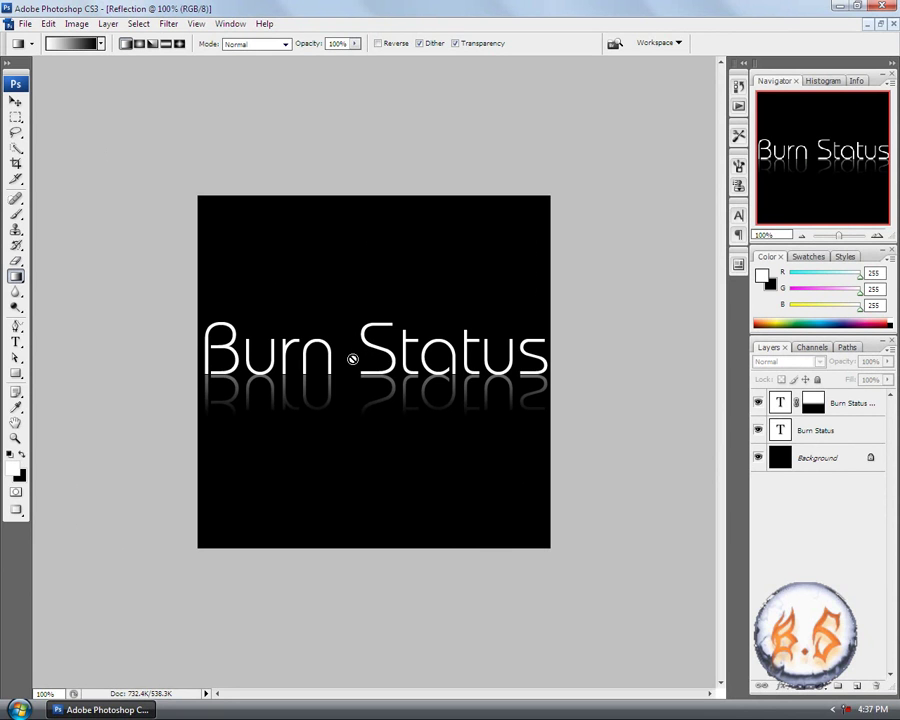
{"action": "left_click", "coordinate": [810, 404]}
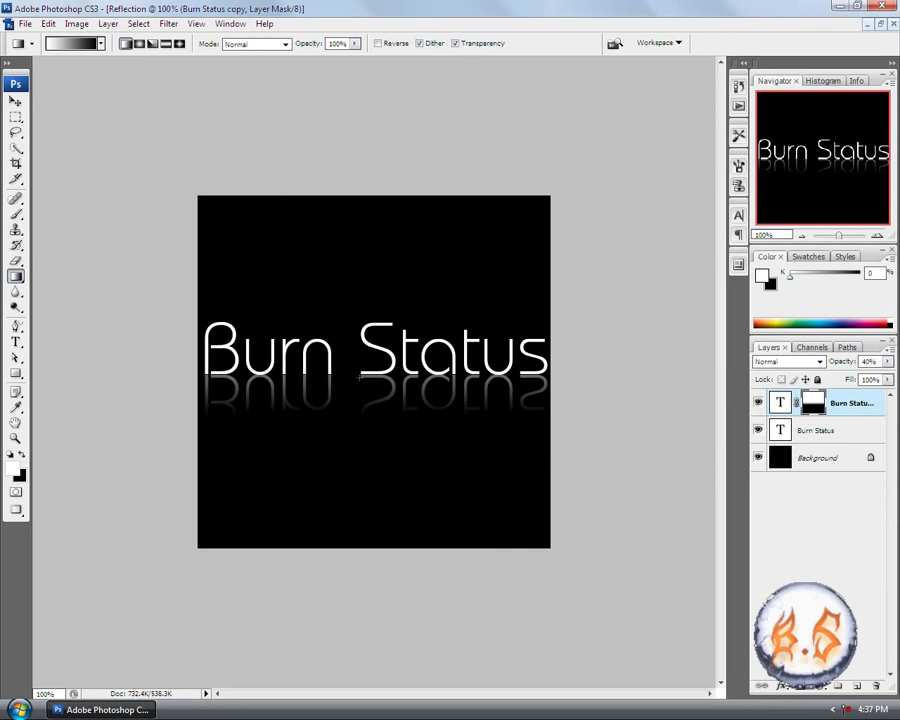
{"action": "key", "text": "v"}
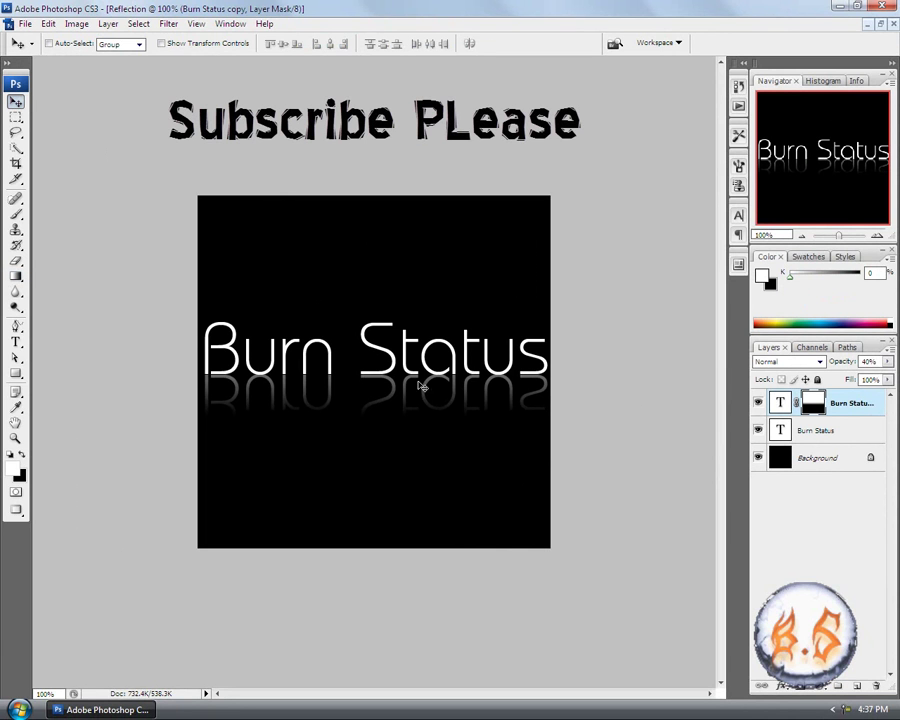